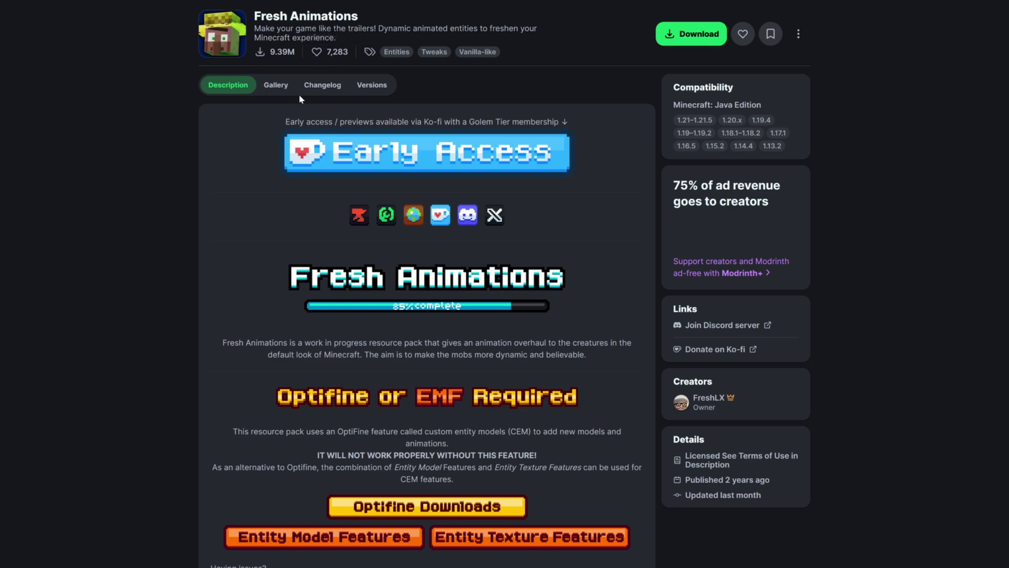
Download Fresh Animations 1.9.4 (for 1.21.5) from its Modrinth Versions list
left_click(372, 87)
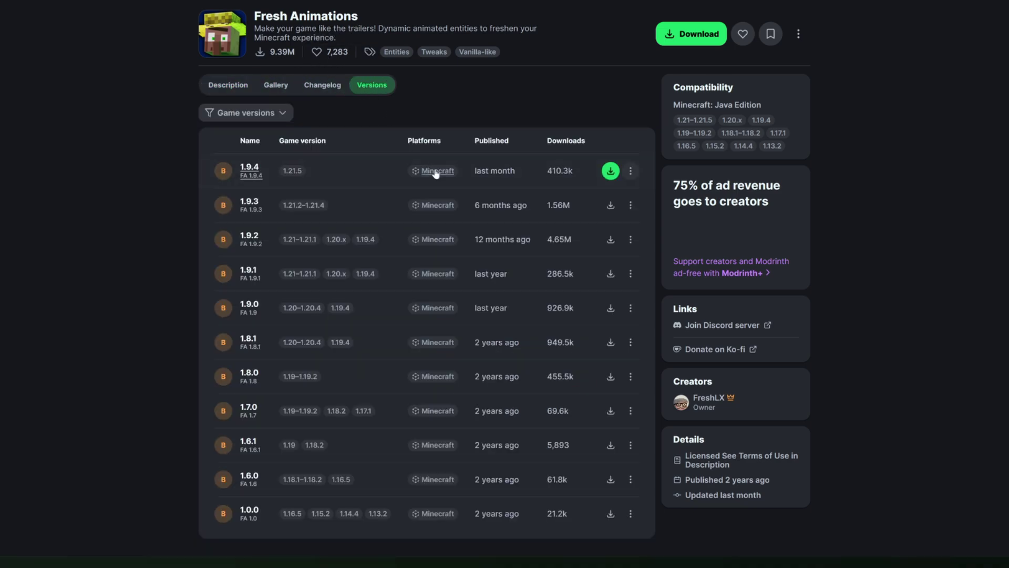
mouse_move(495, 176)
left_click(609, 172)
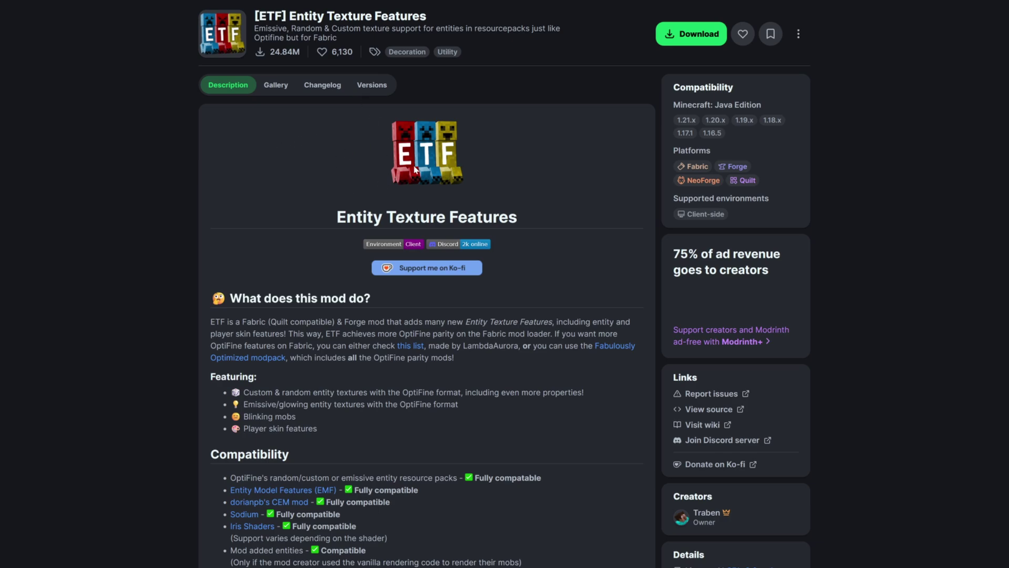
Download the Entity Texture Features 6.2.14 Fabric build for 1.21.6 from its Versions list
left_click(373, 90)
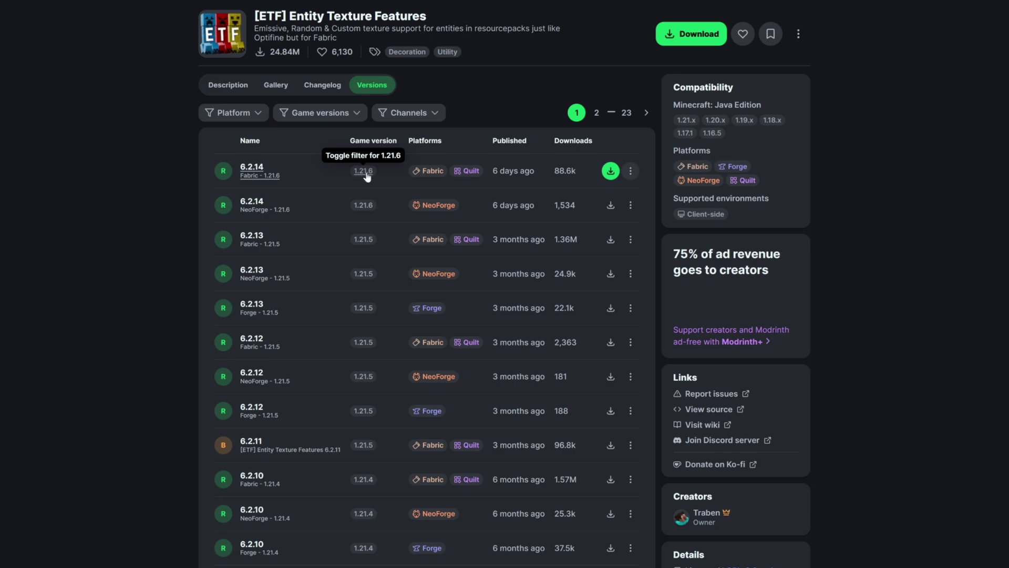
left_click(611, 171)
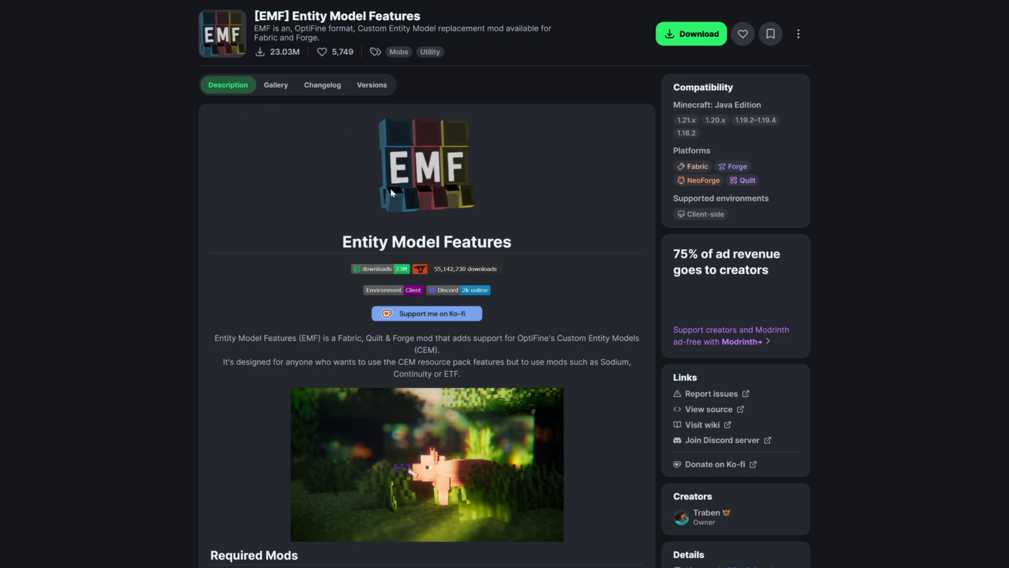
Show the Entity Model Features versions table, topped by 2.4.4 for Fabric 1.21.6
left_click(372, 87)
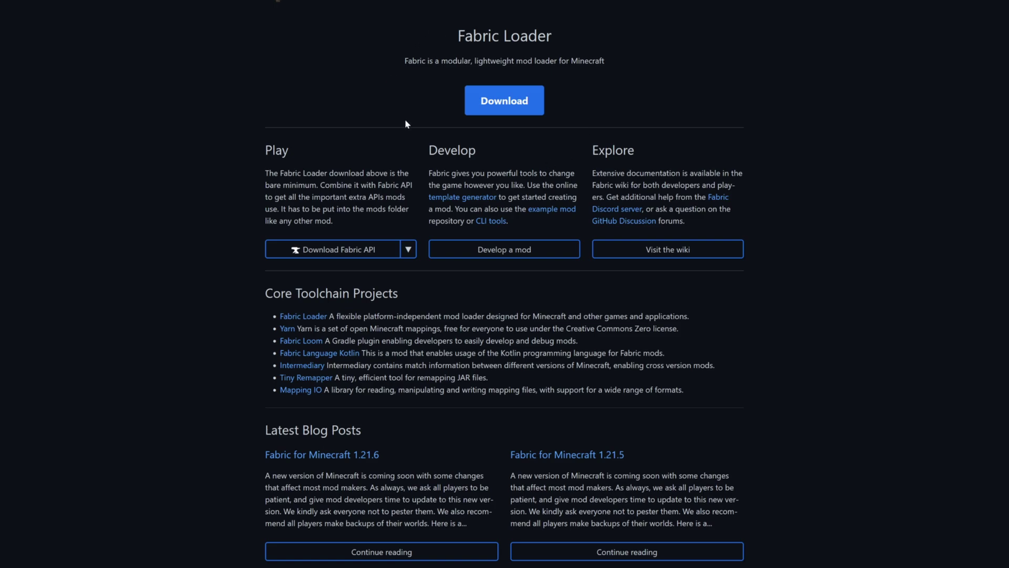
Get the Windows Fabric installer from the Fabric Loader download page
left_click(506, 104)
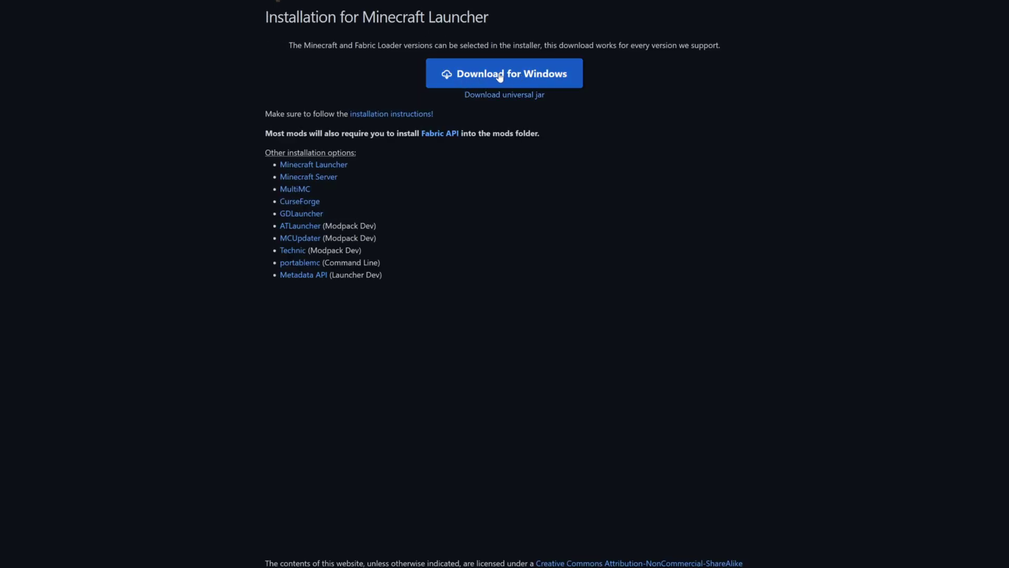
left_click(500, 75)
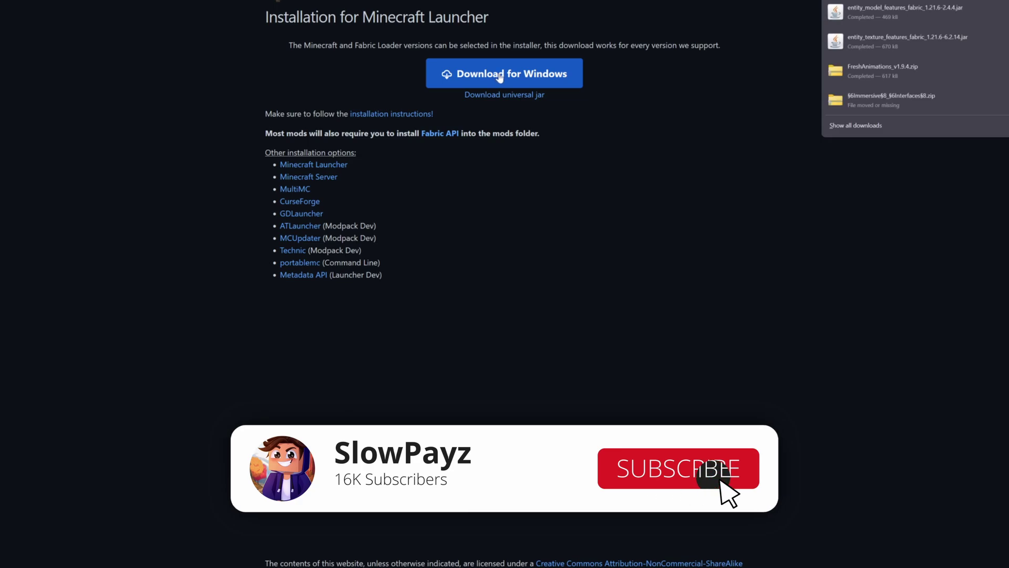
Download Fabric API 0.128.0+1.21.6 from the top row of its CurseForge Files list
left_click(440, 135)
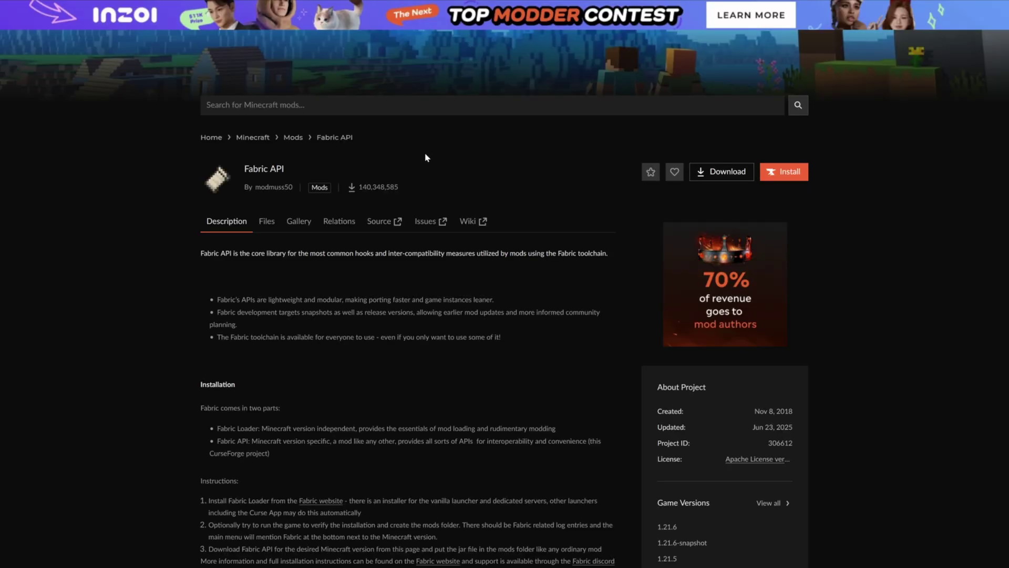
left_click(268, 222)
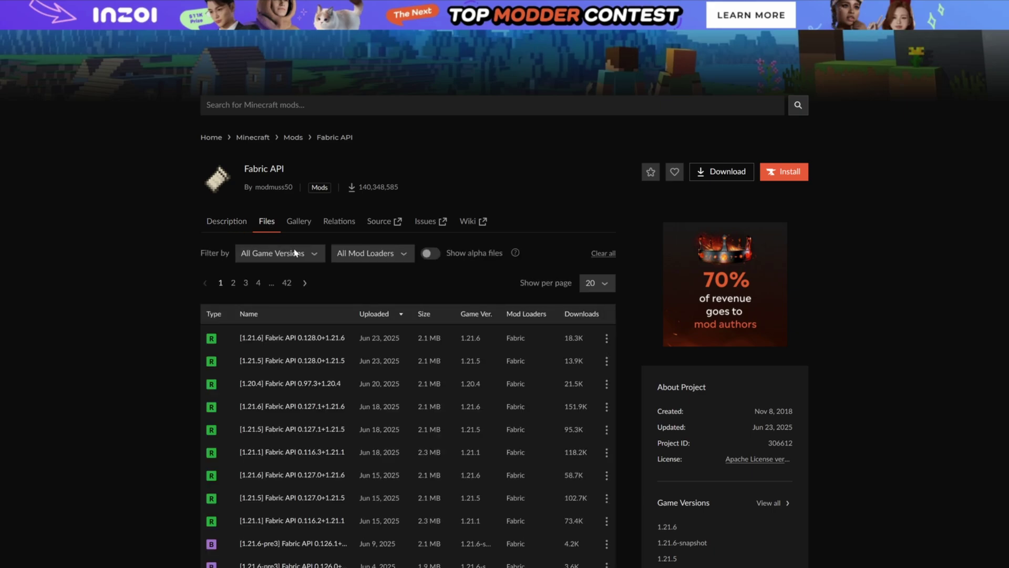
scroll(295, 253, "down", 2)
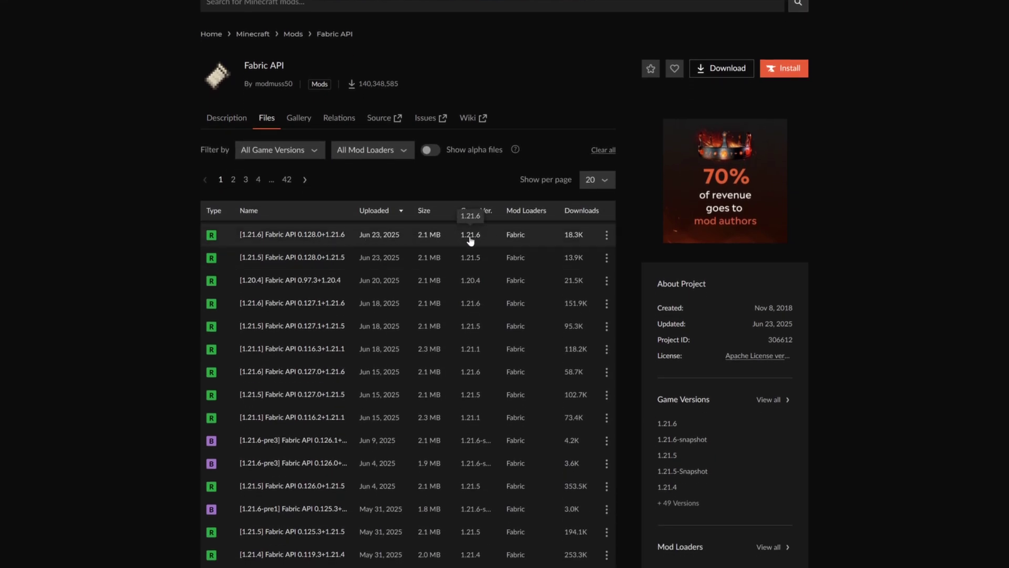
left_click(607, 236)
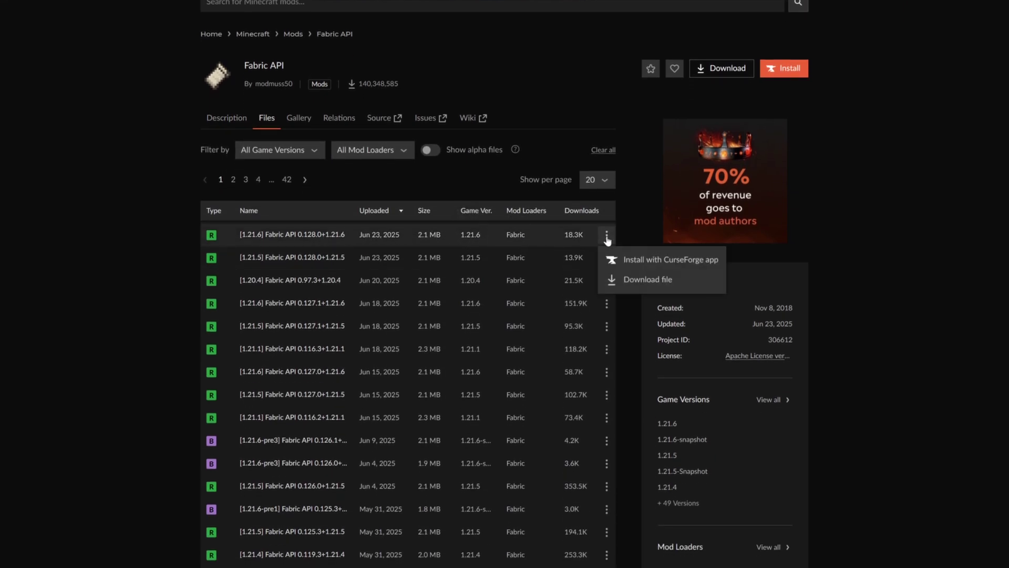
left_click(643, 280)
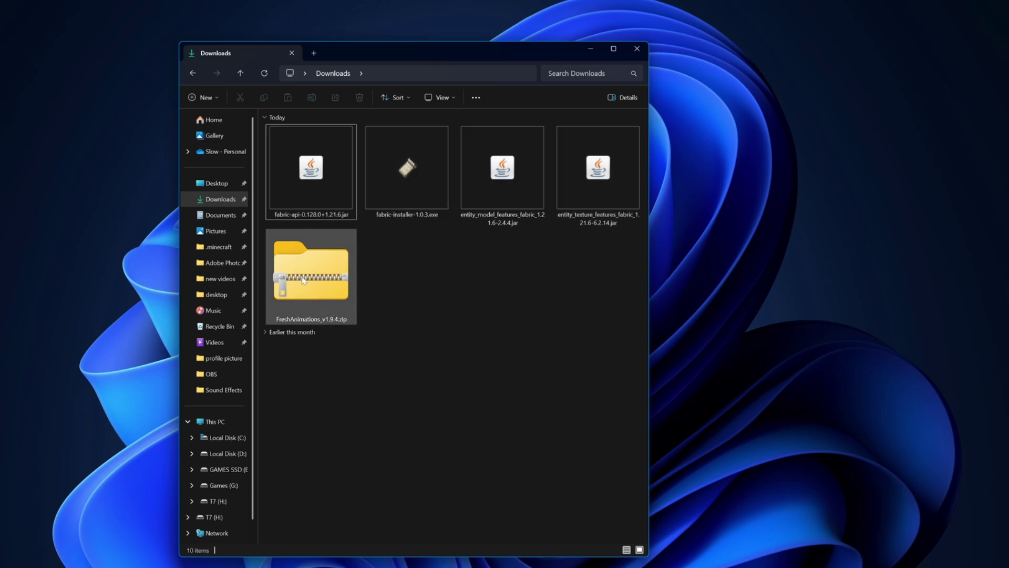
Move all five downloads to the desktop, close Downloads, and reposition the Fabric installer icon
left_click(327, 214)
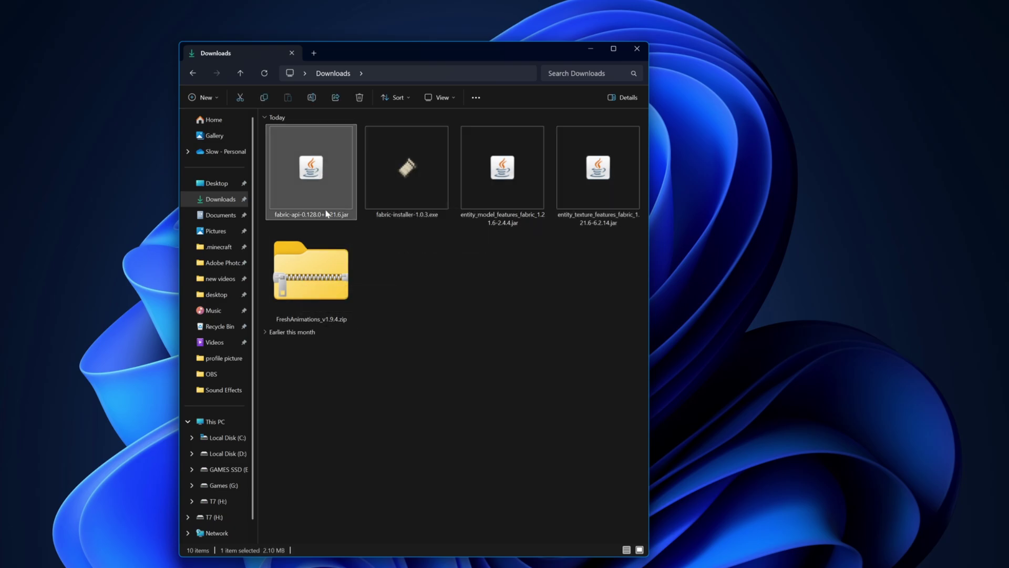
key("ctrl+a")
left_click_drag(327, 216, 692, 117)
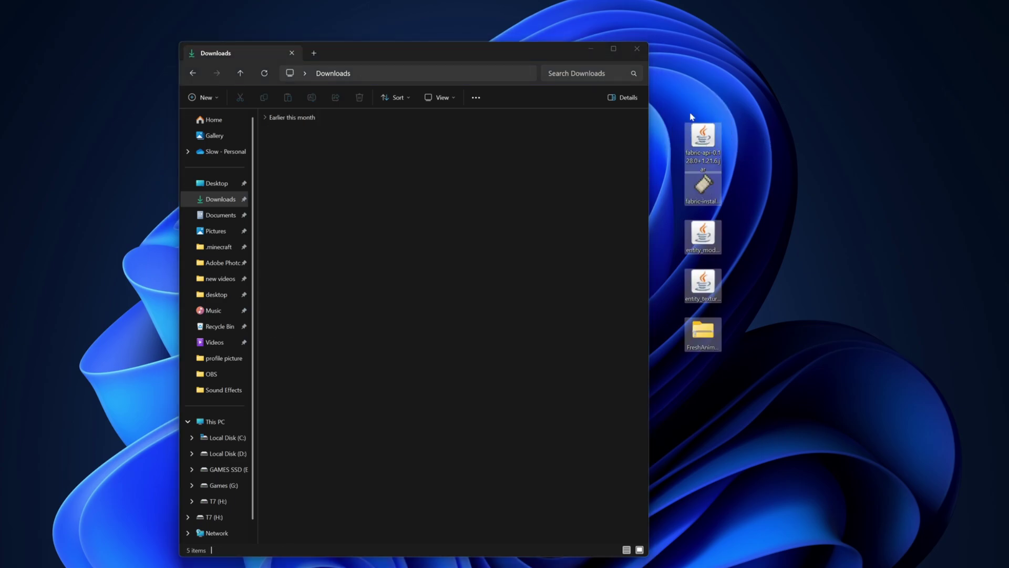
left_click(637, 49)
left_click(647, 177)
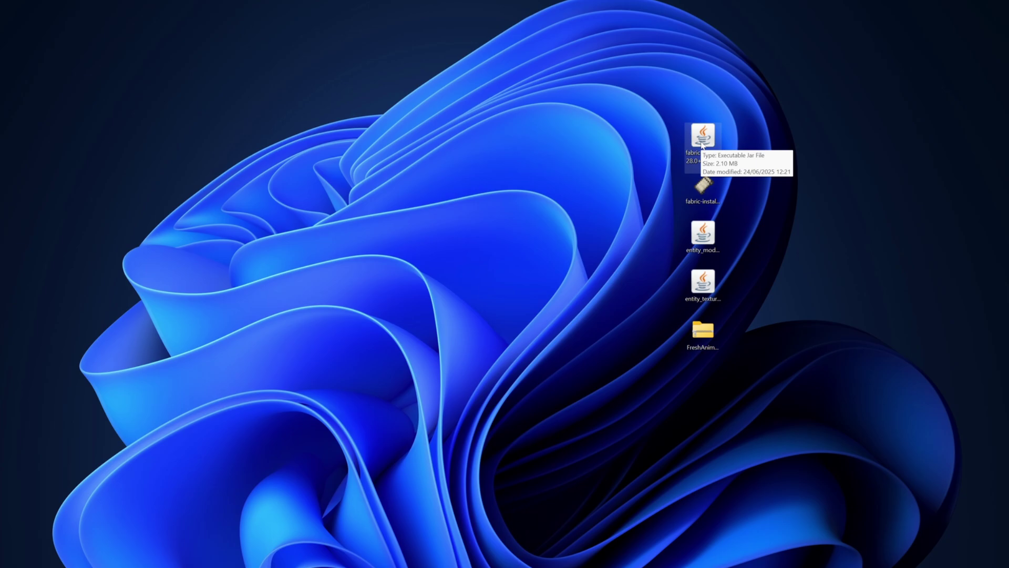
left_click(688, 156)
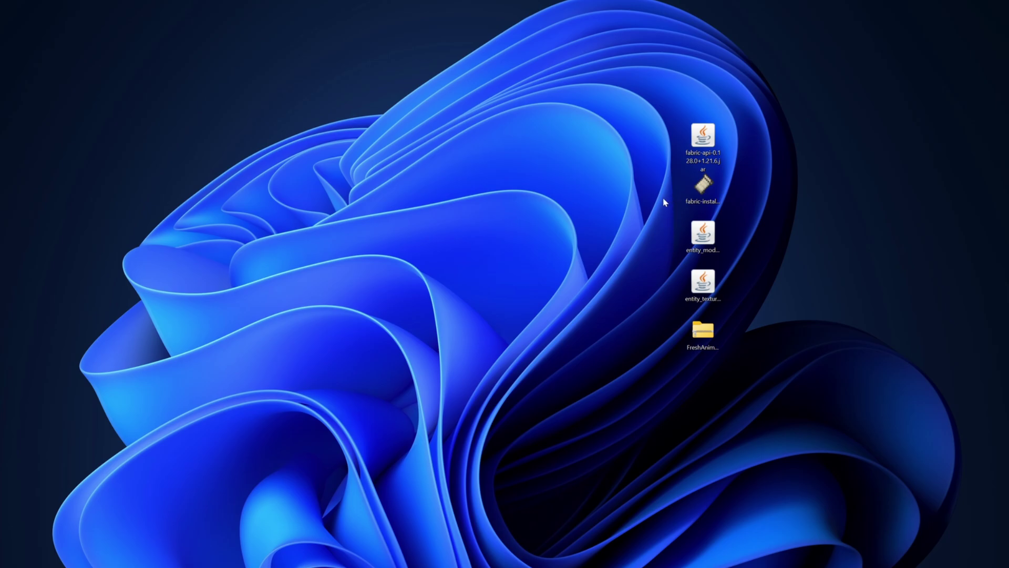
left_click_drag(703, 198, 623, 211)
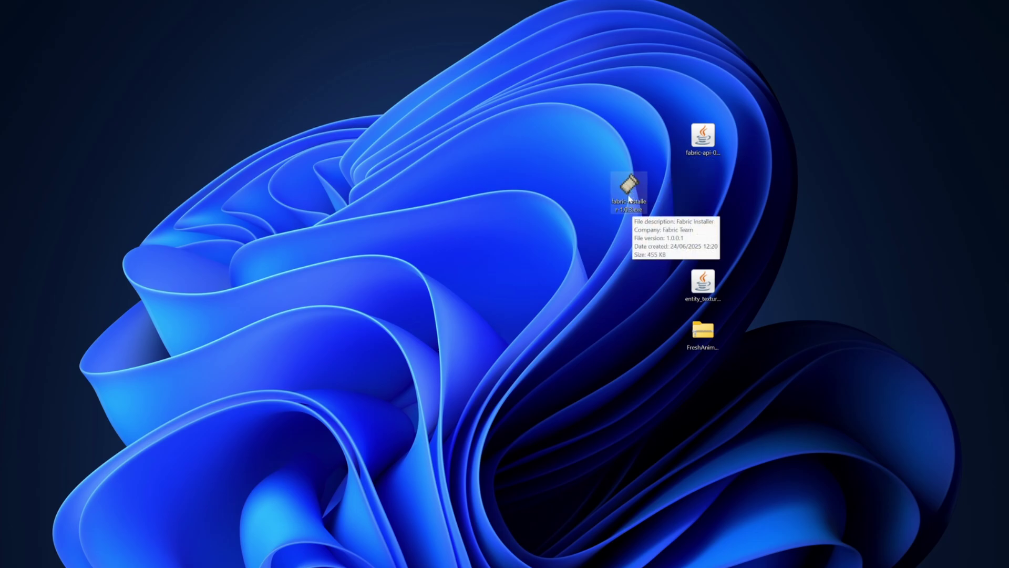
Install Fabric Loader for Minecraft 1.21.6 with the Fabric installer, then close it
double_click(630, 199)
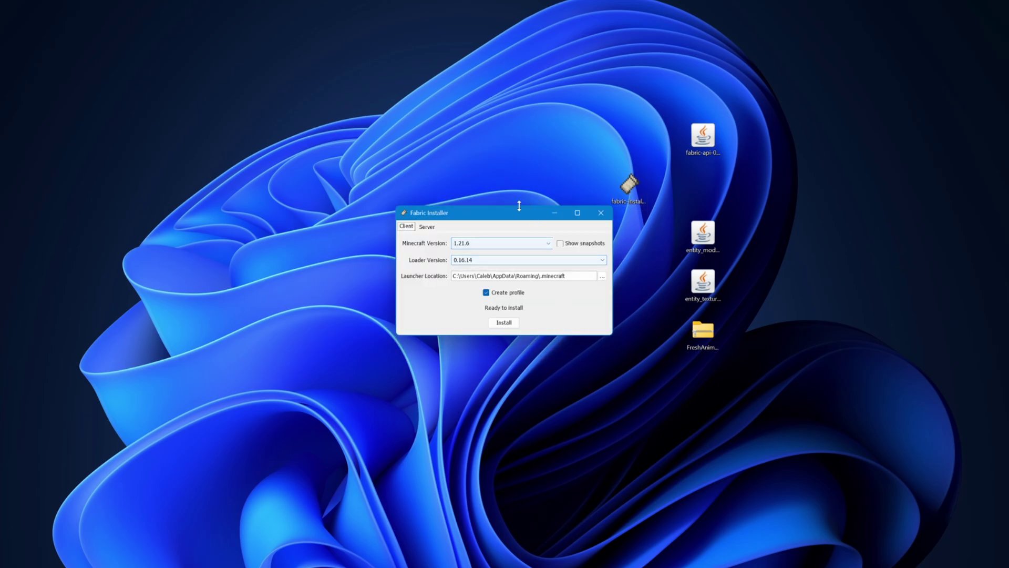
left_click(504, 324)
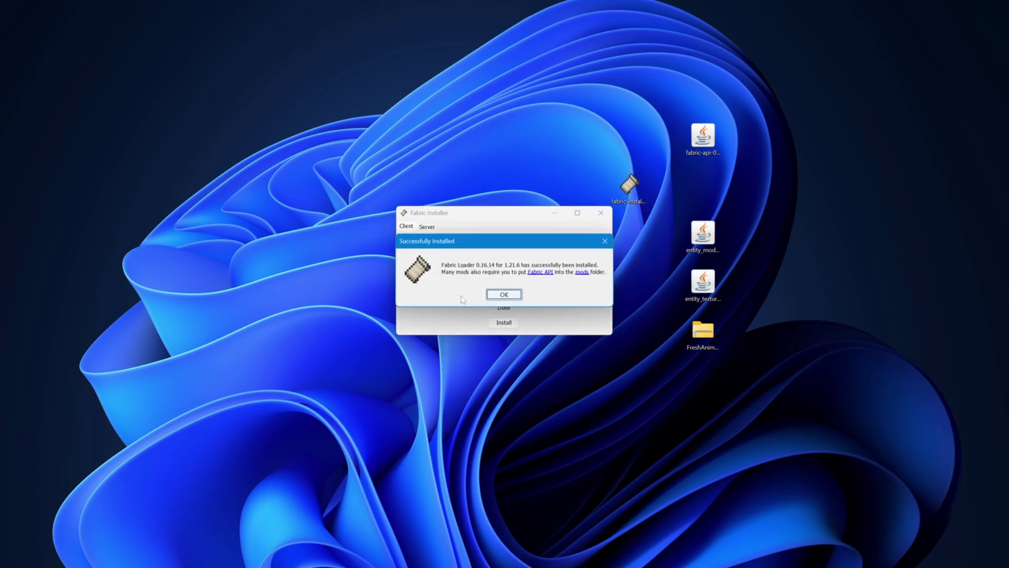
left_click(509, 296)
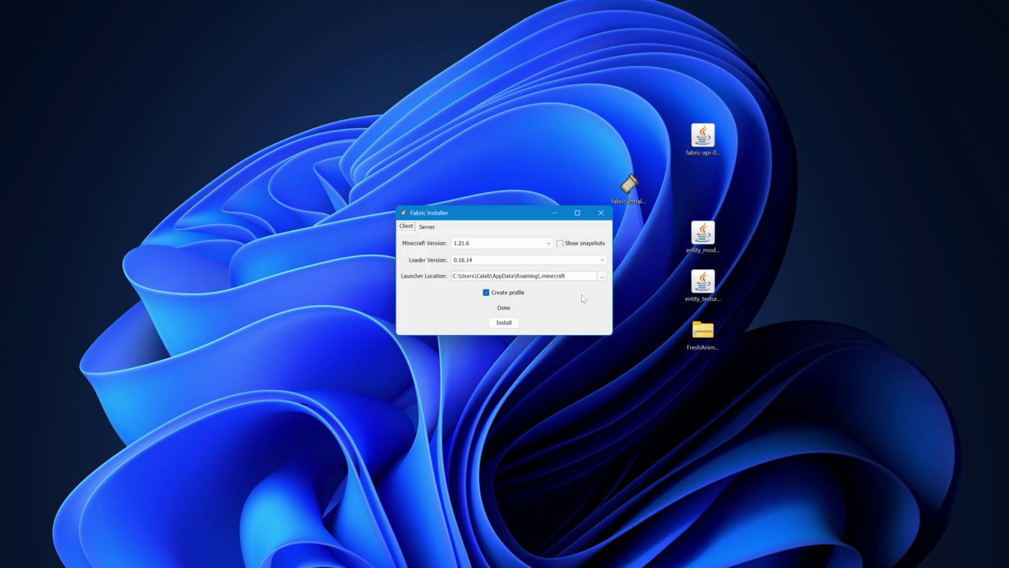
left_click(602, 212)
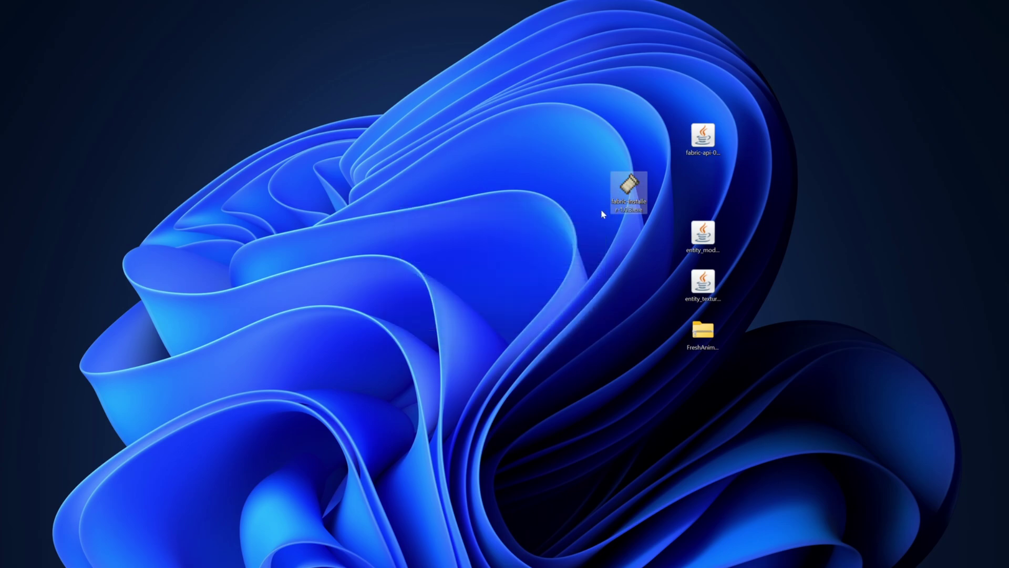
Delete the Fabric installer from the desktop and rearrange the remaining mod and pack icons
left_click(633, 185)
key("Delete")
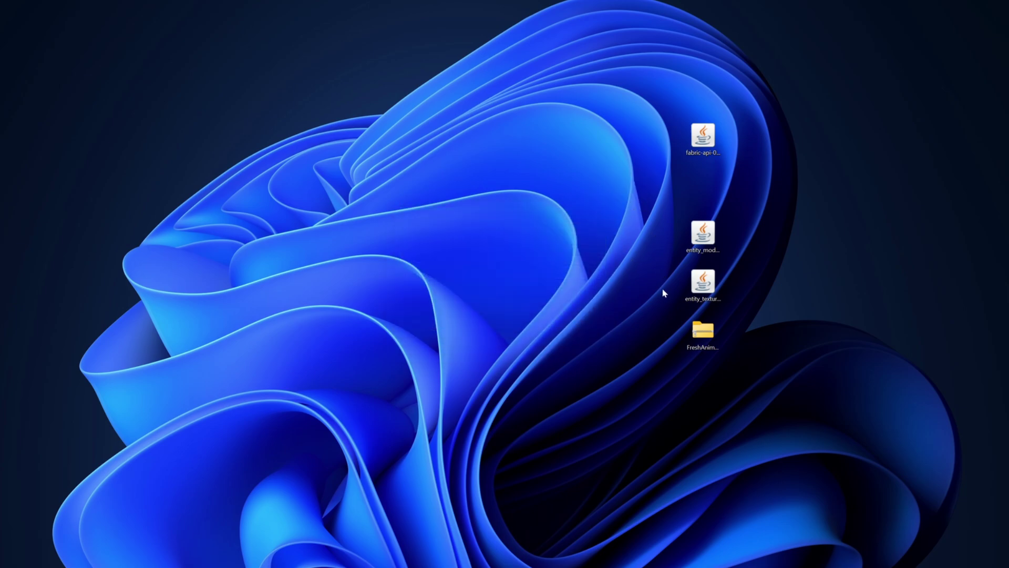
left_click_drag(663, 293, 703, 187)
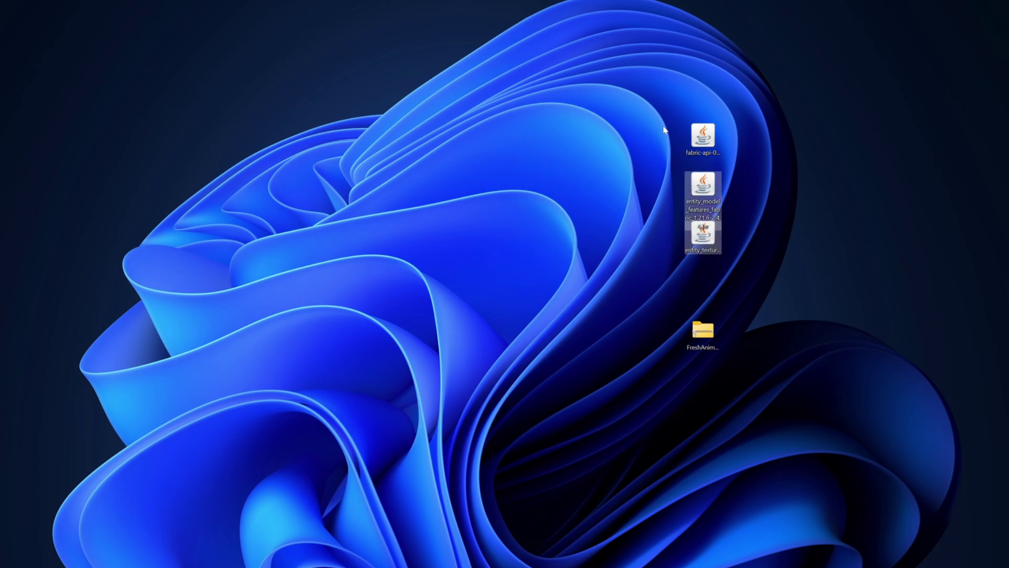
left_click_drag(658, 118, 743, 263)
left_click_drag(650, 288, 741, 364)
left_click(729, 363)
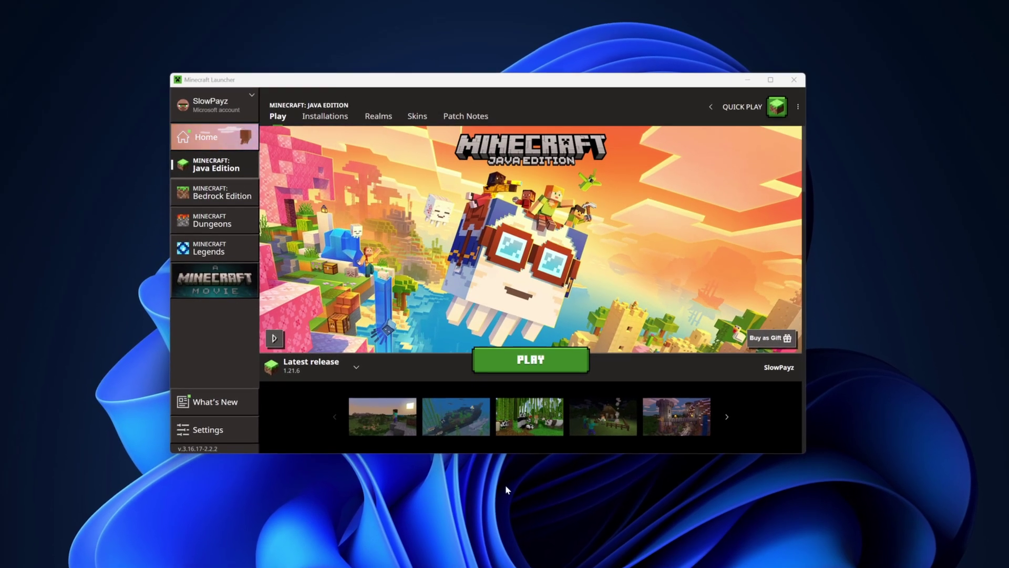
Select fabric-loader-1.21.6, then view it in the Installations list with modded installations shown
left_click(326, 369)
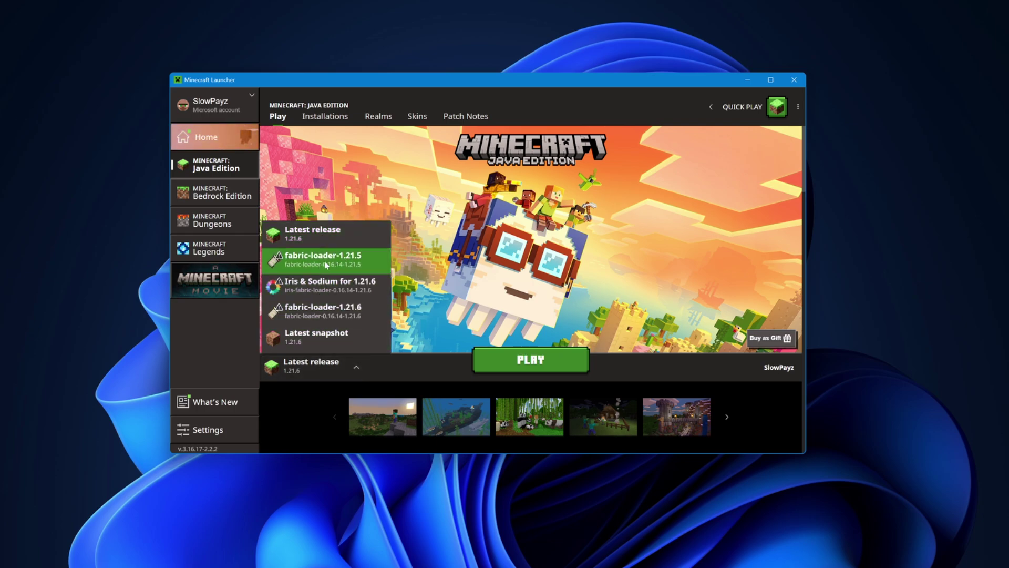
left_click(359, 314)
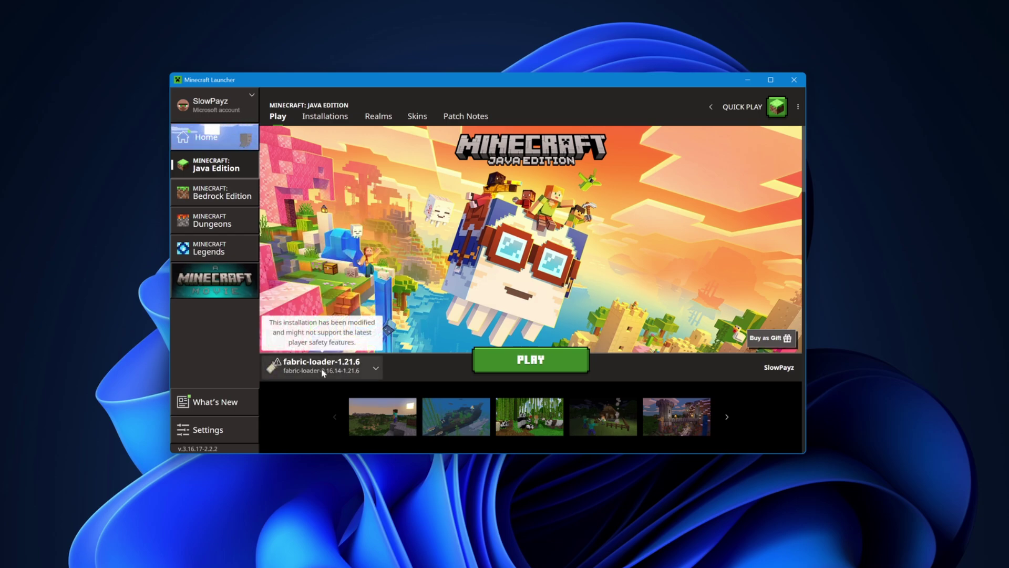
left_click(331, 120)
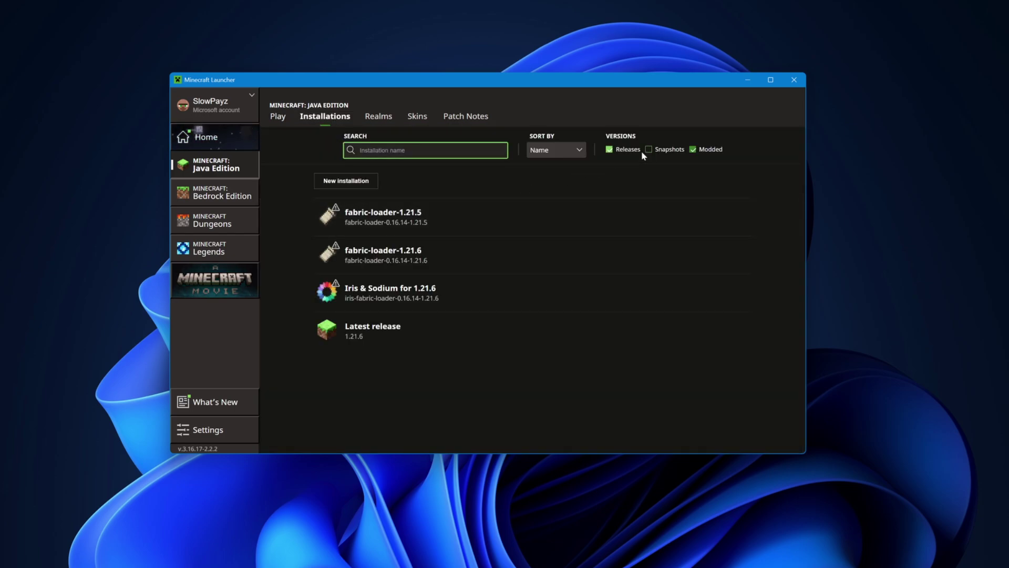
left_click(694, 150)
left_click(694, 150)
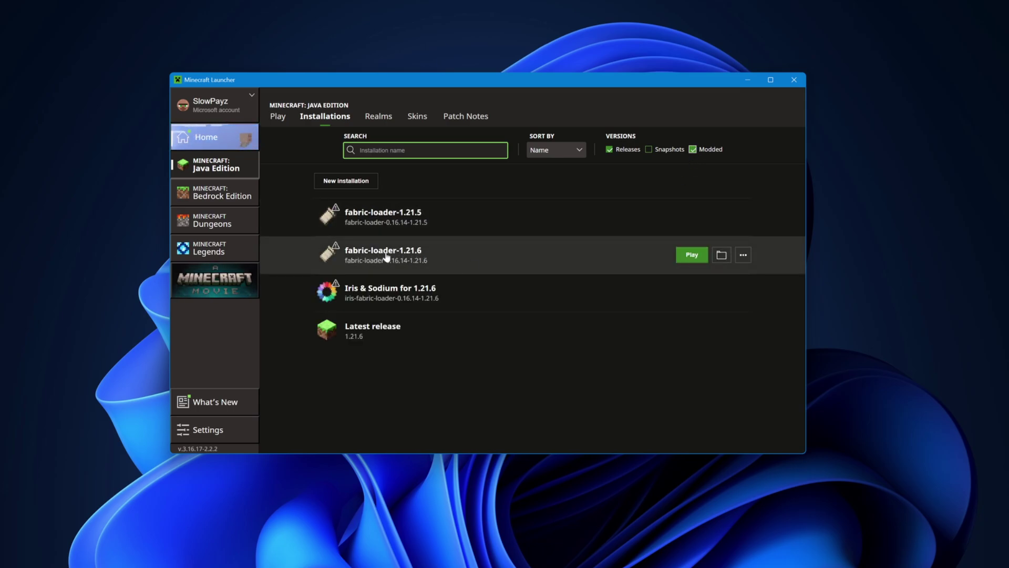
Open the installation's .minecraft folder and create a new folder named mods
left_click(721, 255)
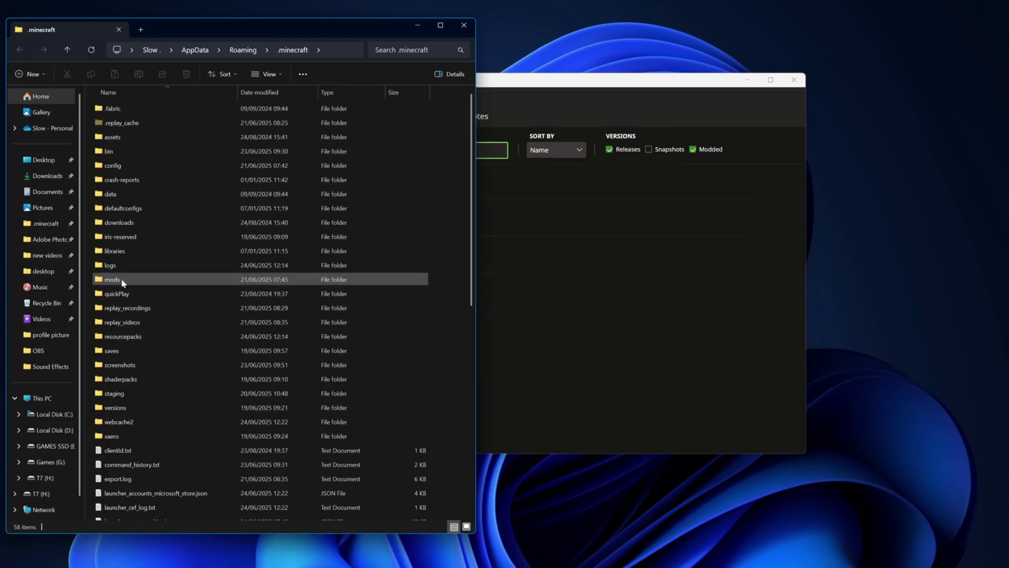
left_click(177, 285)
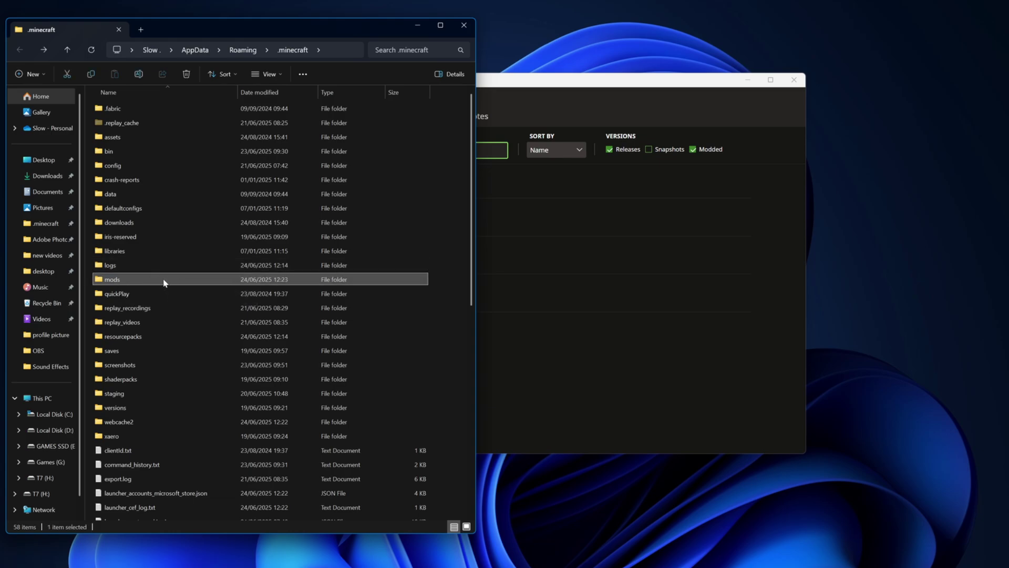
right_click(450, 275)
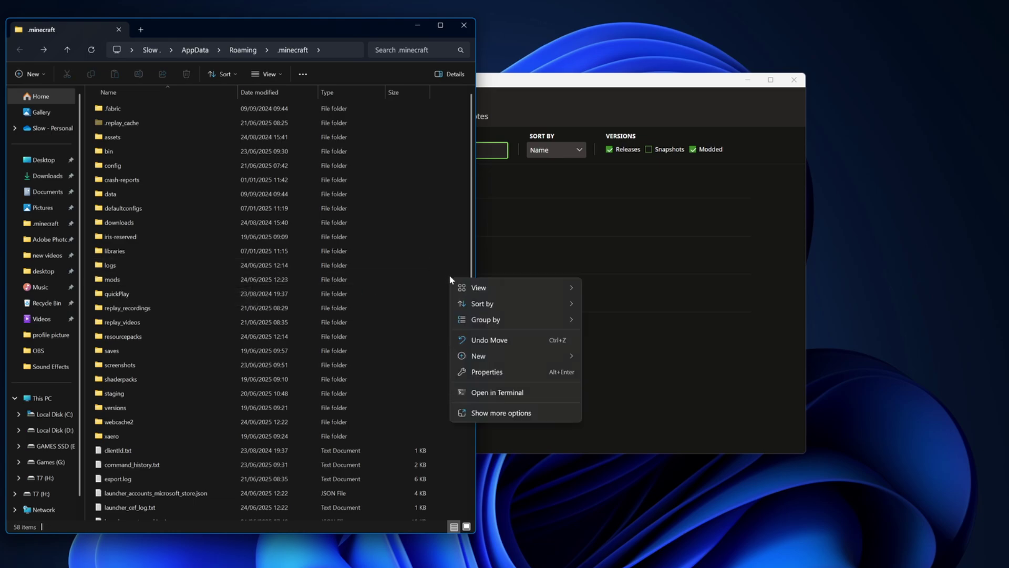
mouse_move(463, 356)
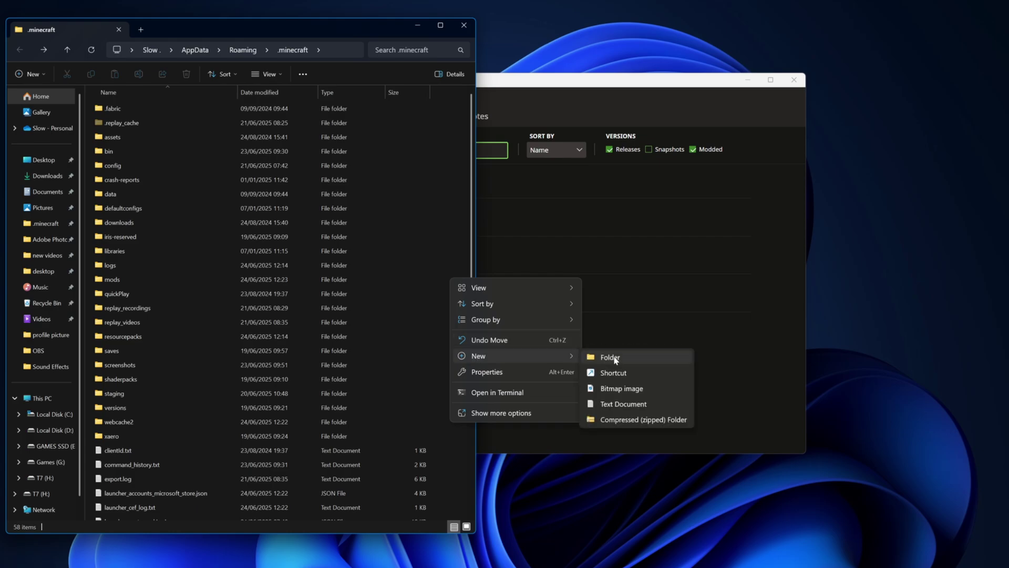
left_click(610, 357)
type("mods")
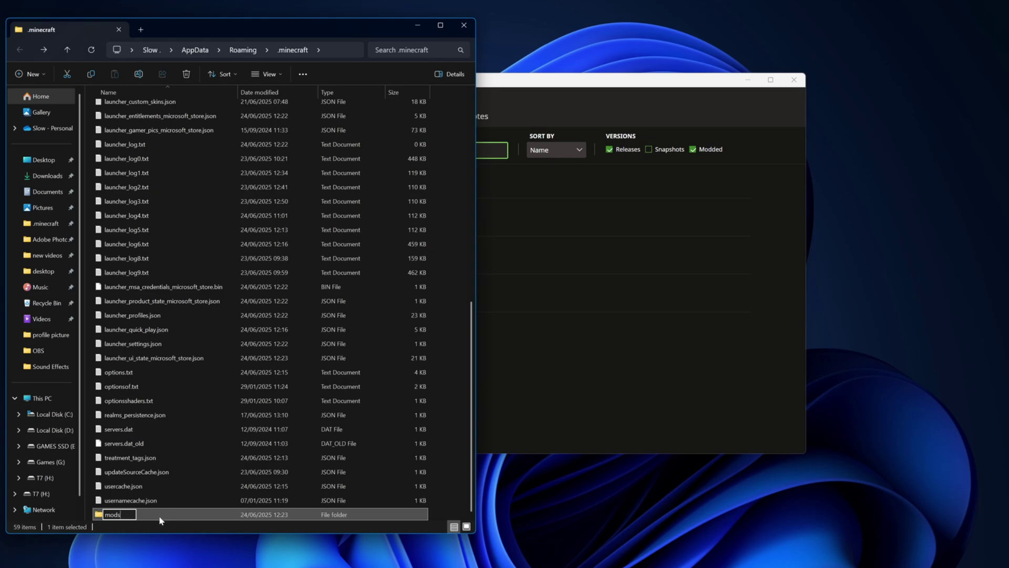
left_click(150, 518)
key("F2")
type("mods")
key("Return")
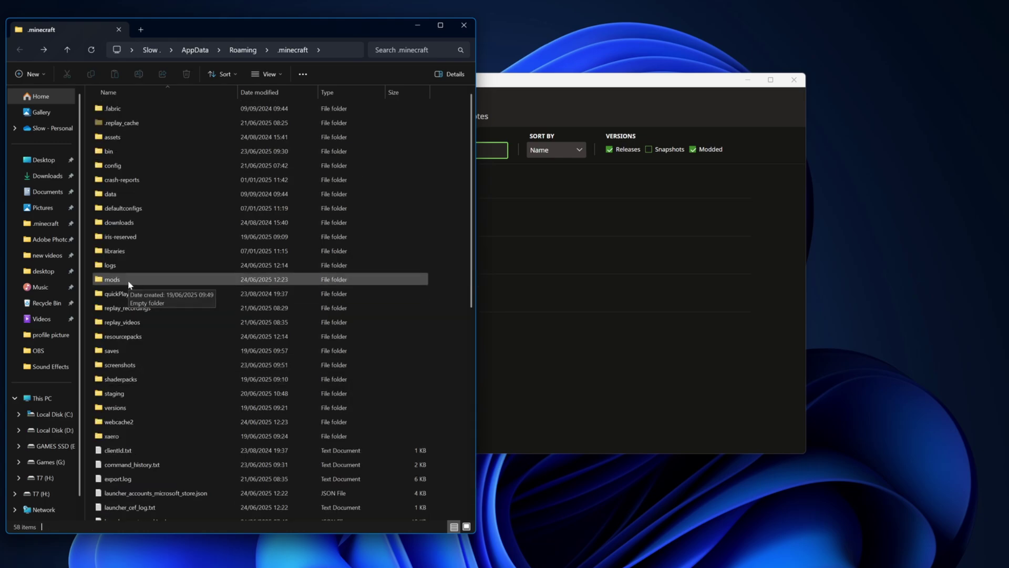
Open mods and drop the Fabric API, EMF and ETF jars from the desktop into it
double_click(141, 280)
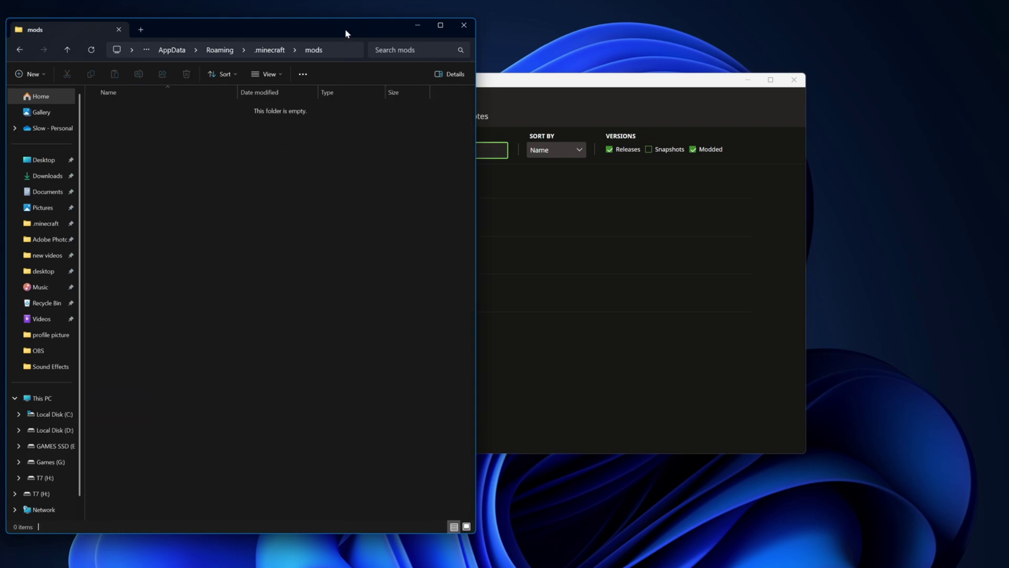
left_click_drag(345, 29, 270, 31)
left_click_drag(459, 83, 466, 355)
left_click_drag(678, 149, 765, 302)
left_click_drag(719, 166, 214, 182)
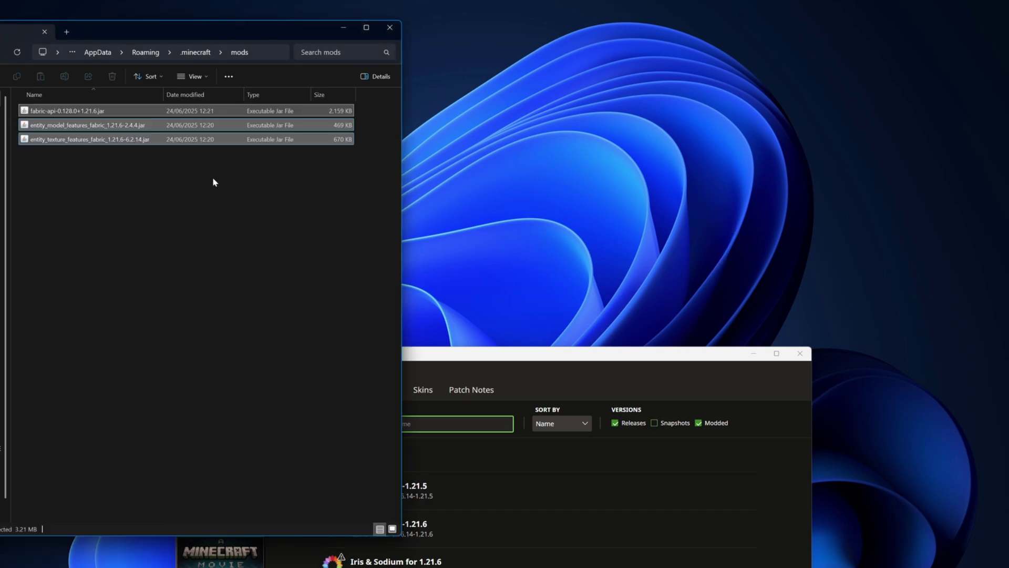
Rearrange the launcher and Explorer windows, move the FreshAnimations zip, and select the ETF jar
left_click(161, 198)
left_click_drag(544, 354, 385, 337)
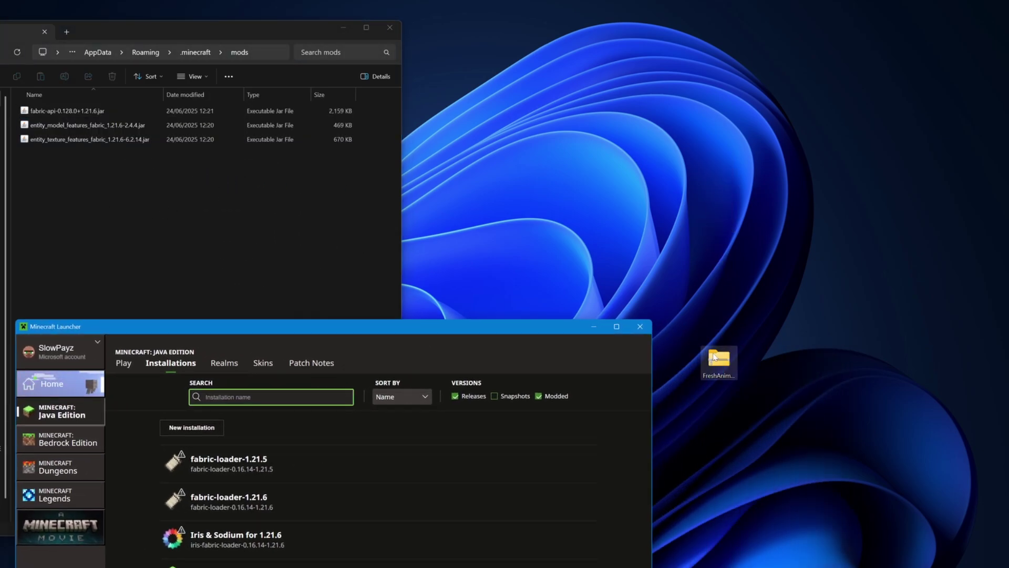
left_click_drag(720, 360, 571, 167)
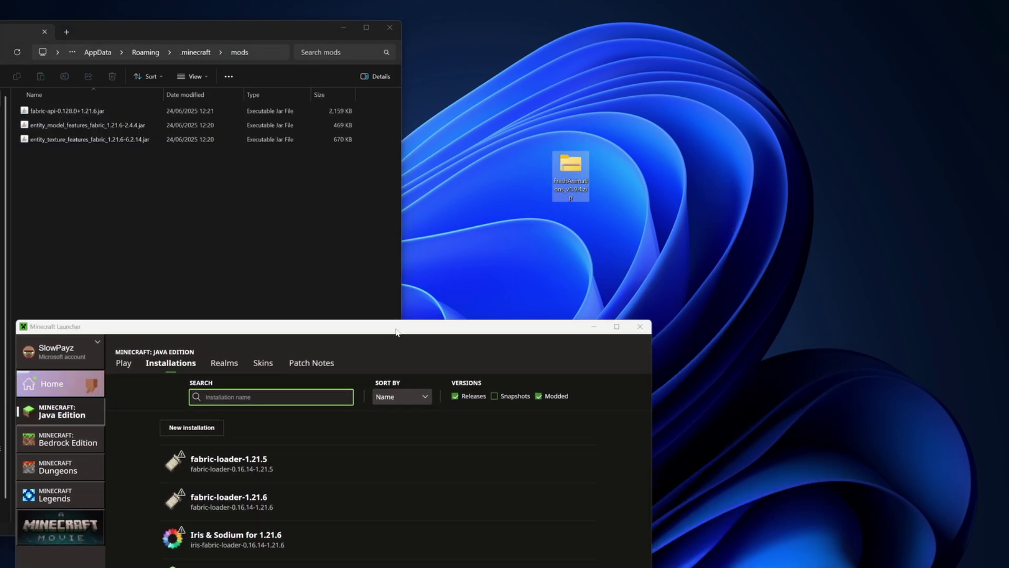
left_click_drag(397, 331, 608, 290)
left_click(263, 195)
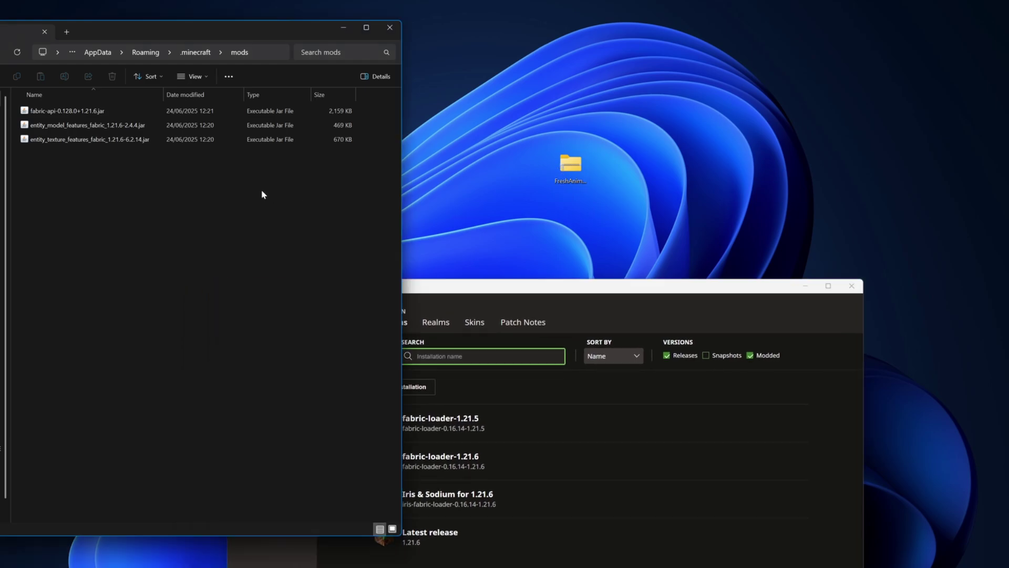
left_click(124, 143)
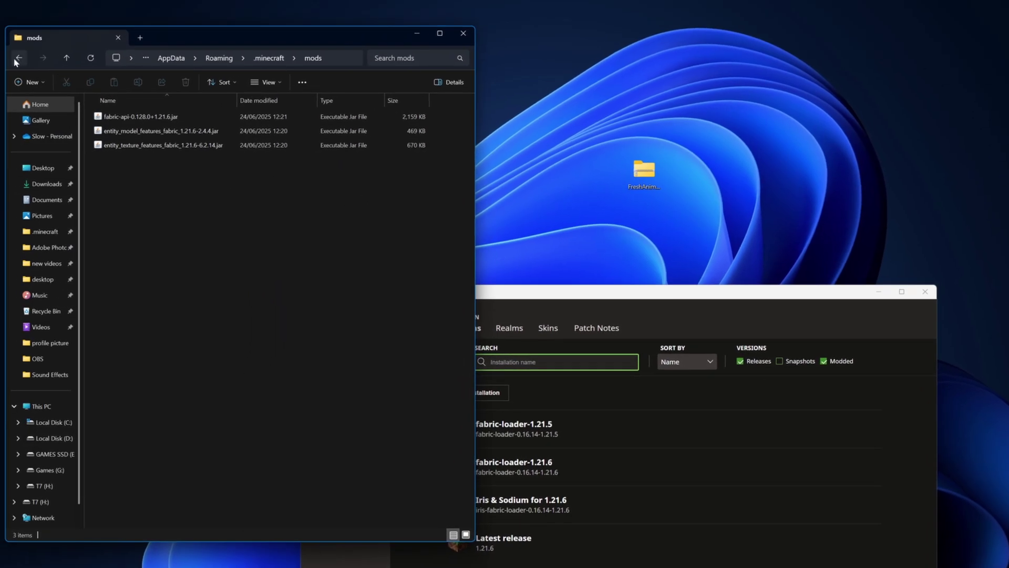
Copy FreshAnimations_v1.9.4.zip from the desktop into .minecraft's resourcepacks folder, then close Explorer
left_click(19, 59)
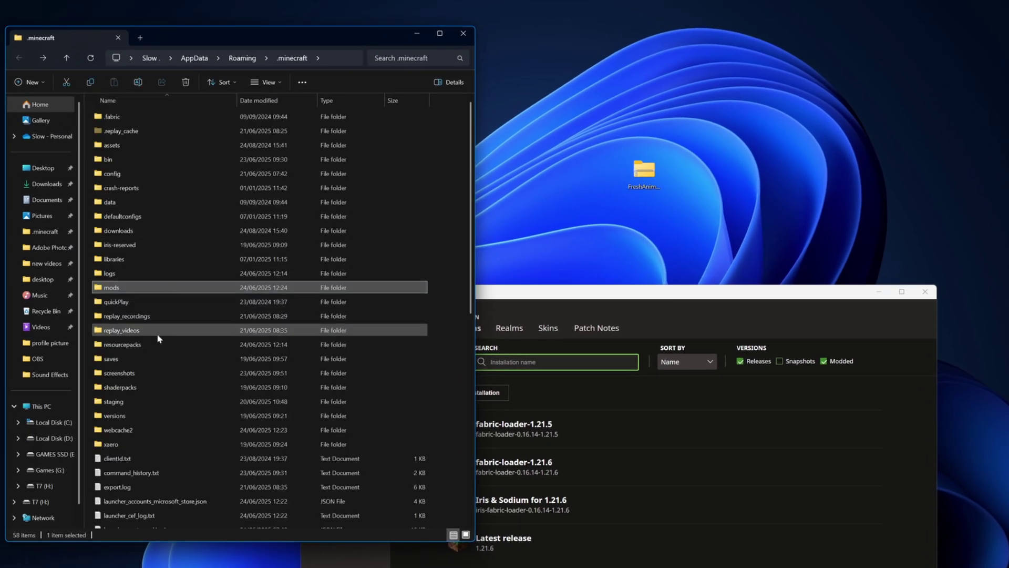
double_click(136, 349)
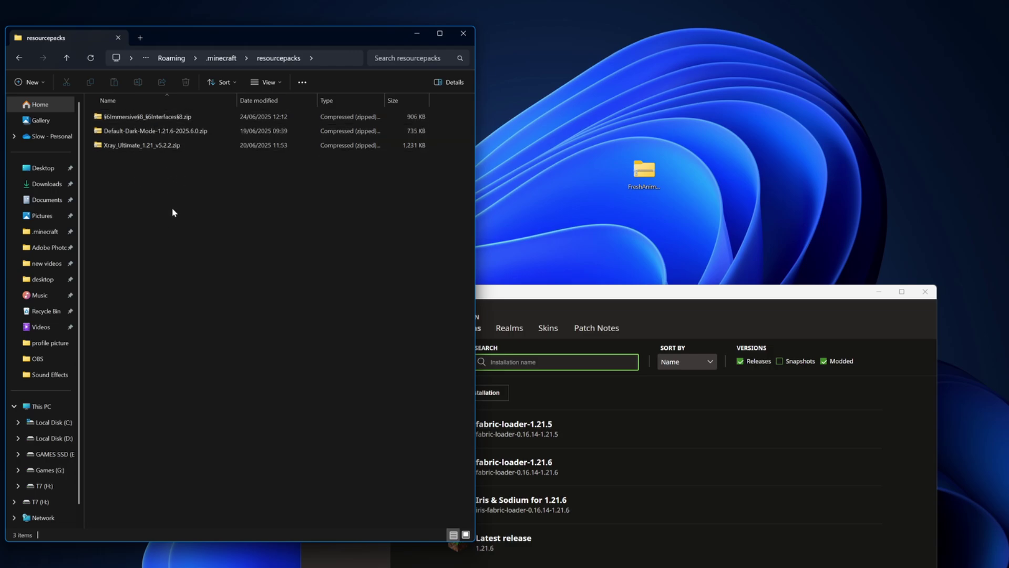
left_click_drag(644, 171, 255, 234)
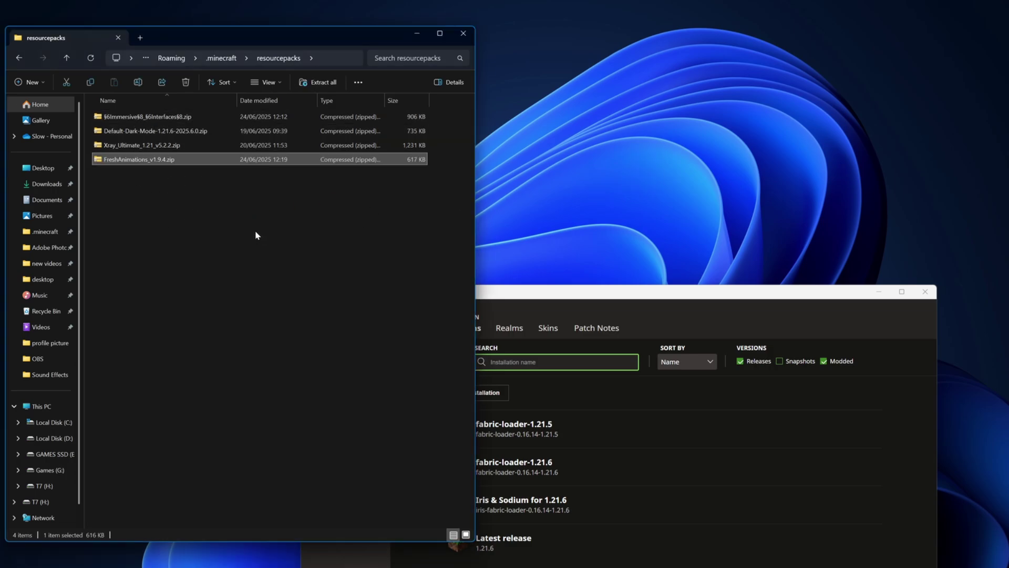
left_click(463, 33)
left_click_drag(586, 293, 529, 124)
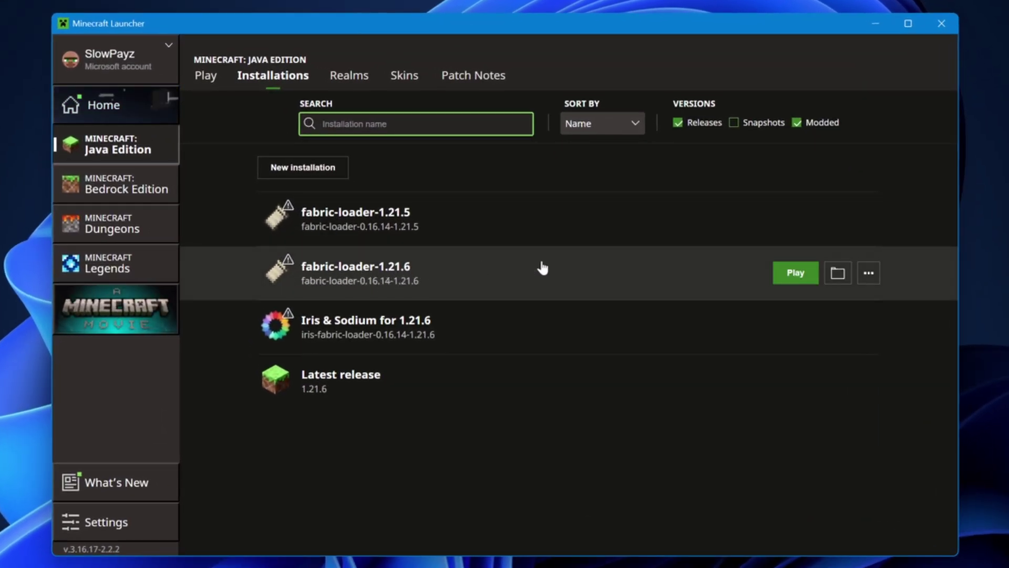
Launch Minecraft Java Edition with the fabric-loader-1.21.6 installation
left_click(218, 82)
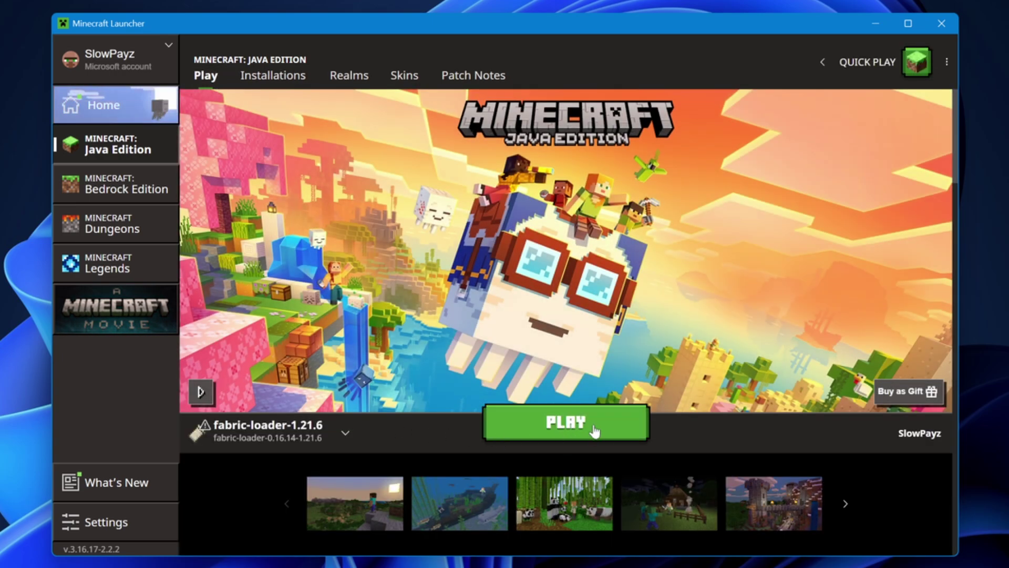
left_click(594, 431)
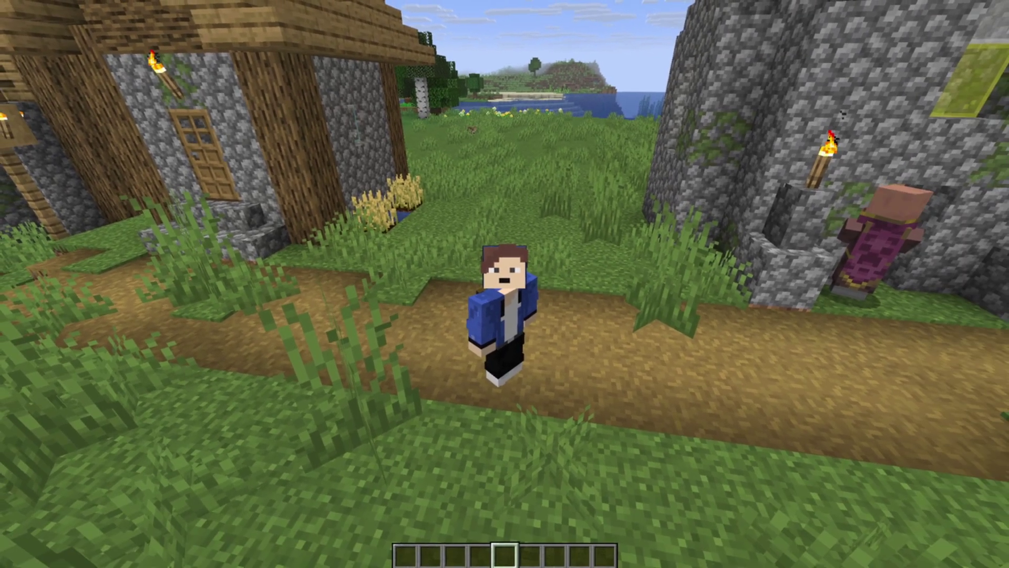
Move FreshAnimations_v1.9.4 to Selected resource packs, apply it, and return to the world
key("Escape")
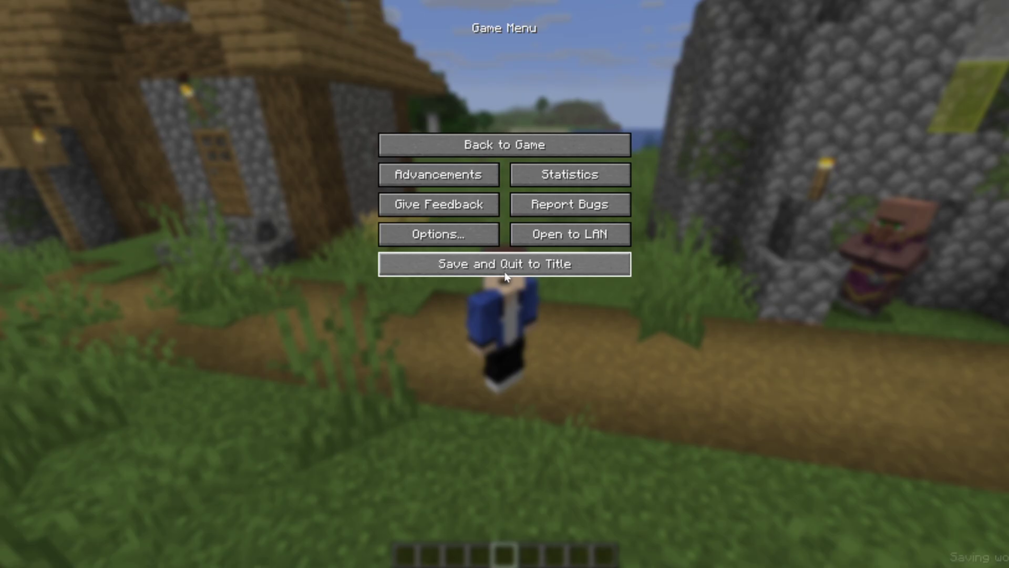
left_click(453, 237)
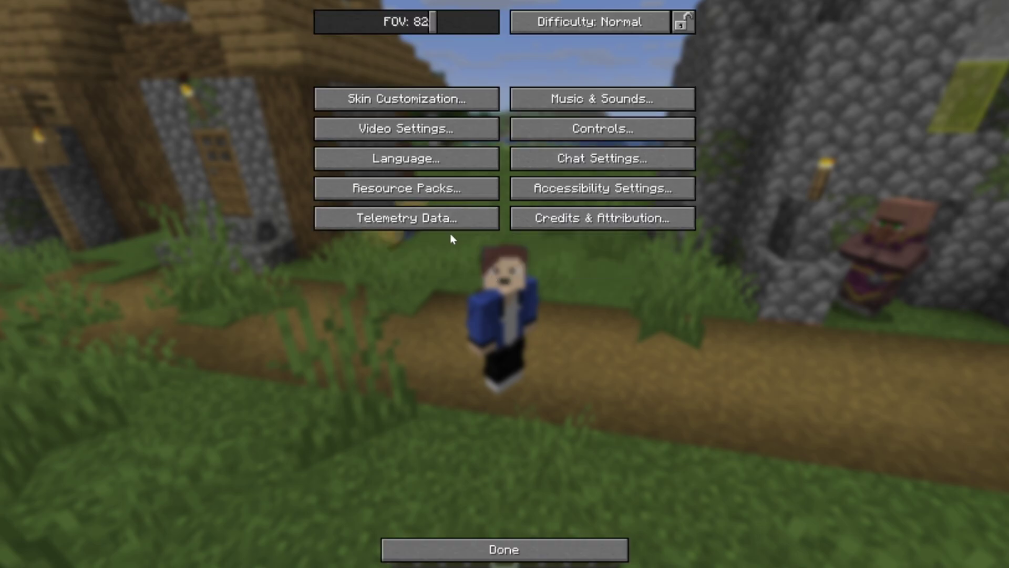
left_click(406, 193)
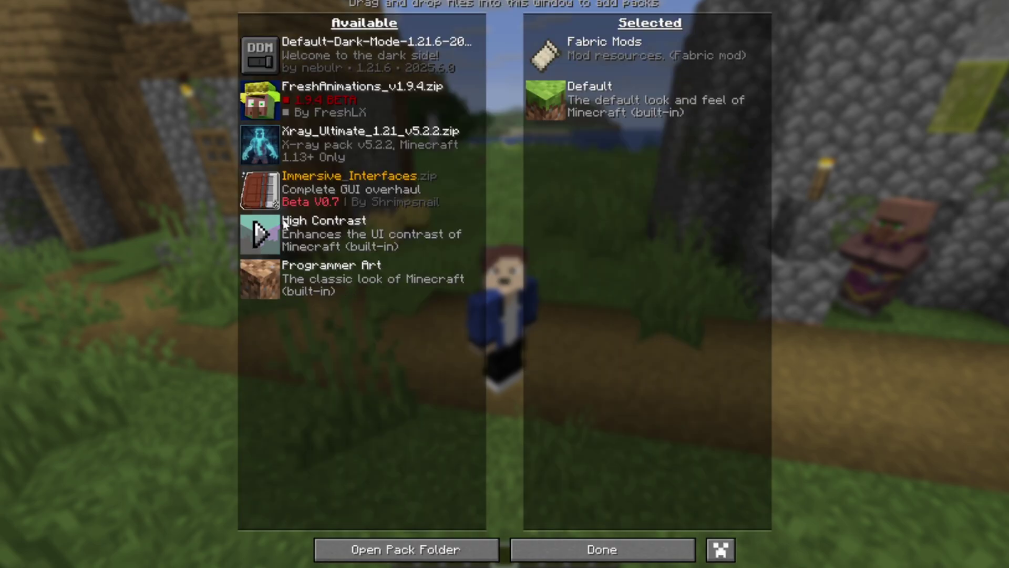
left_click(263, 102)
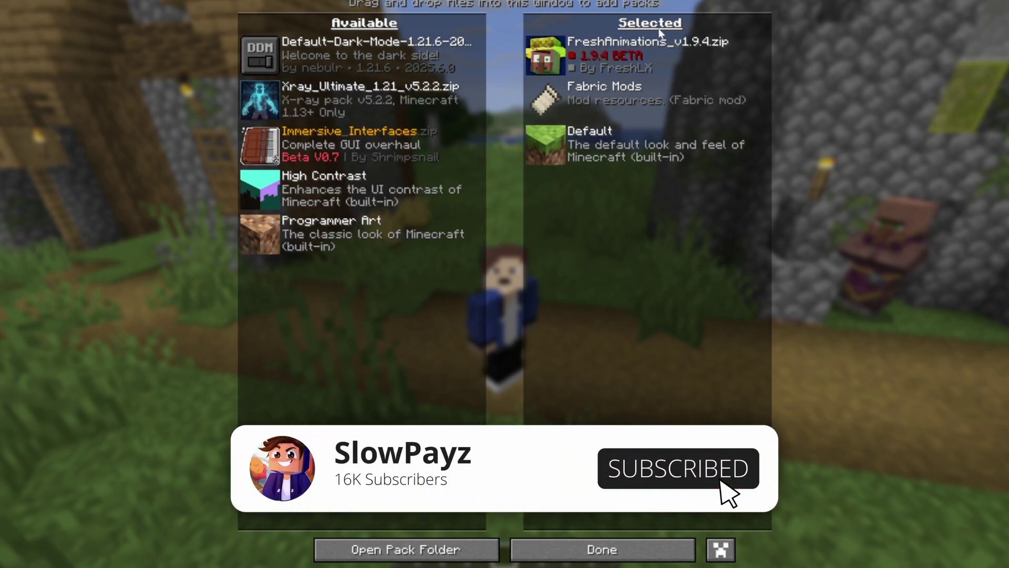
left_click(591, 549)
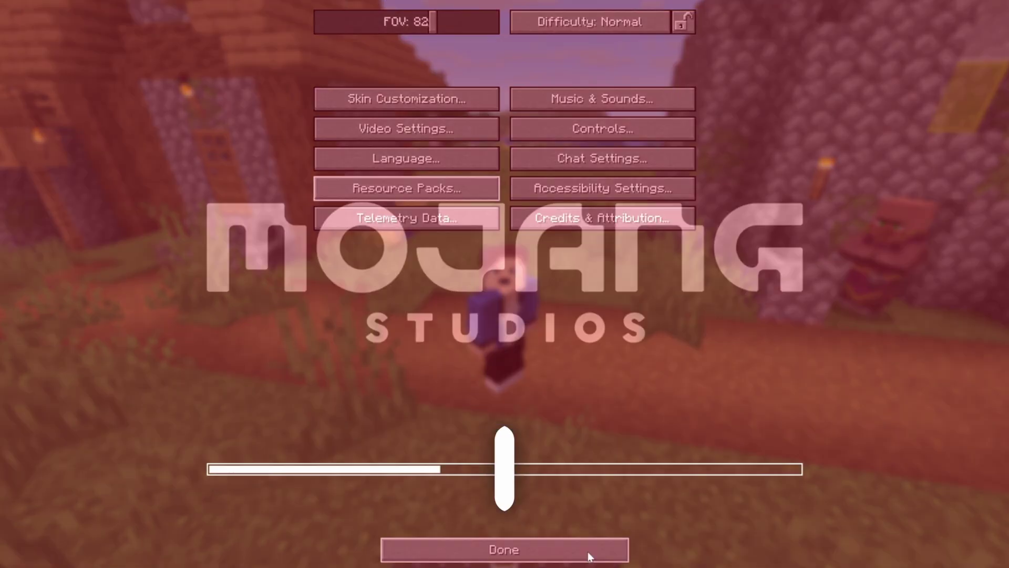
key("Escape")
Walk around the village to view the villager and iron golem with Fresh Animations
key("w")
key("w")
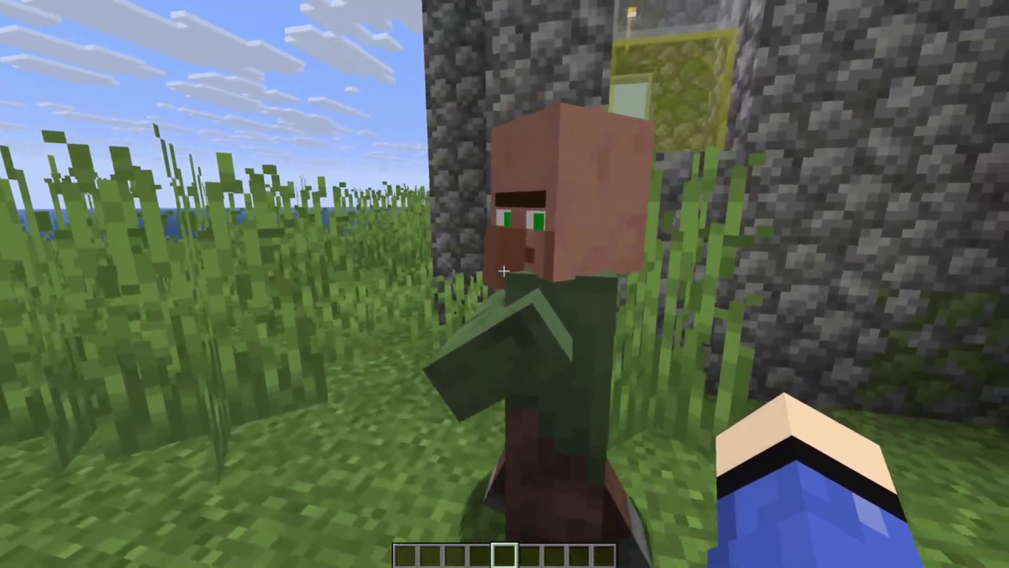
key("s")
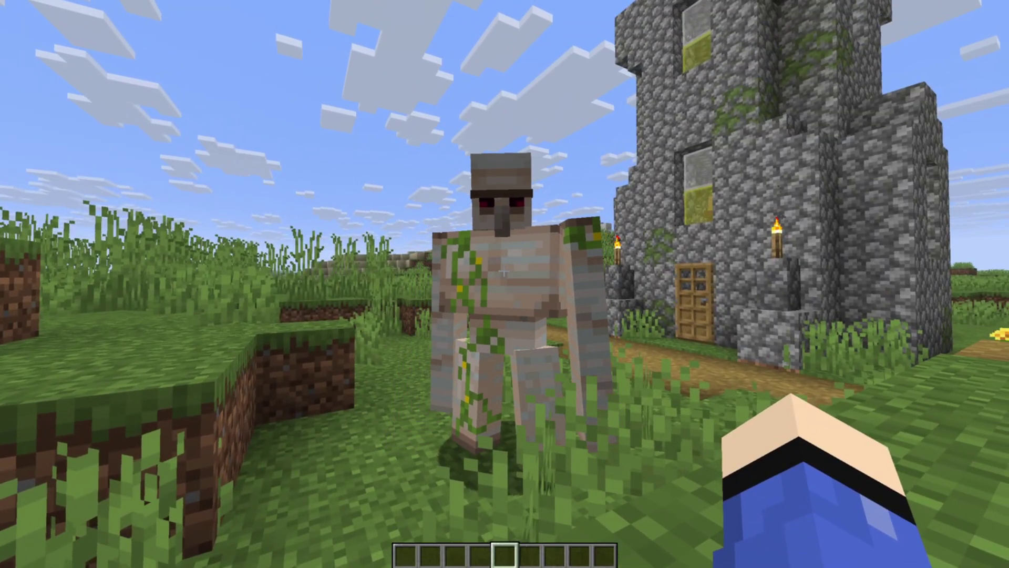
key("s")
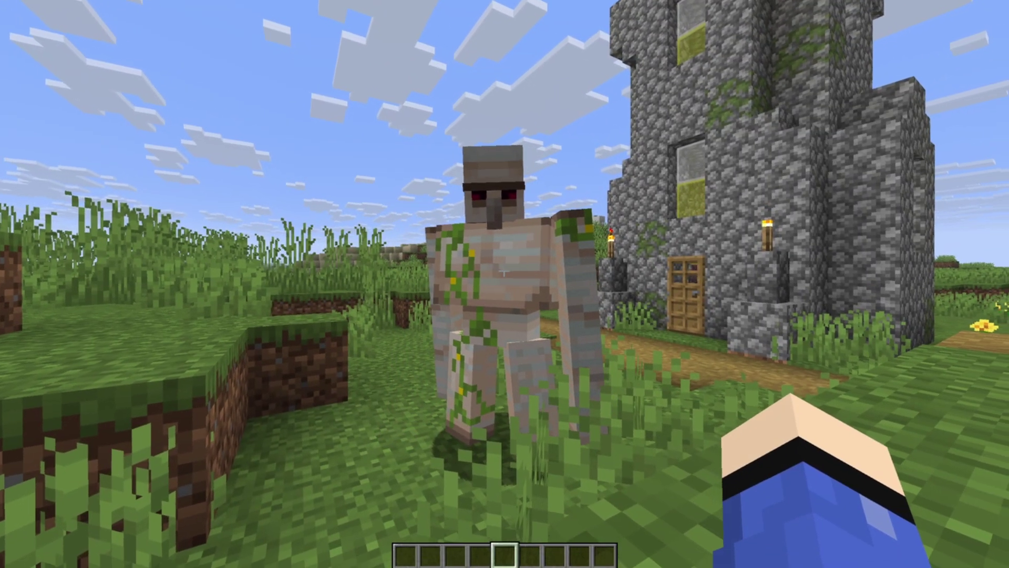